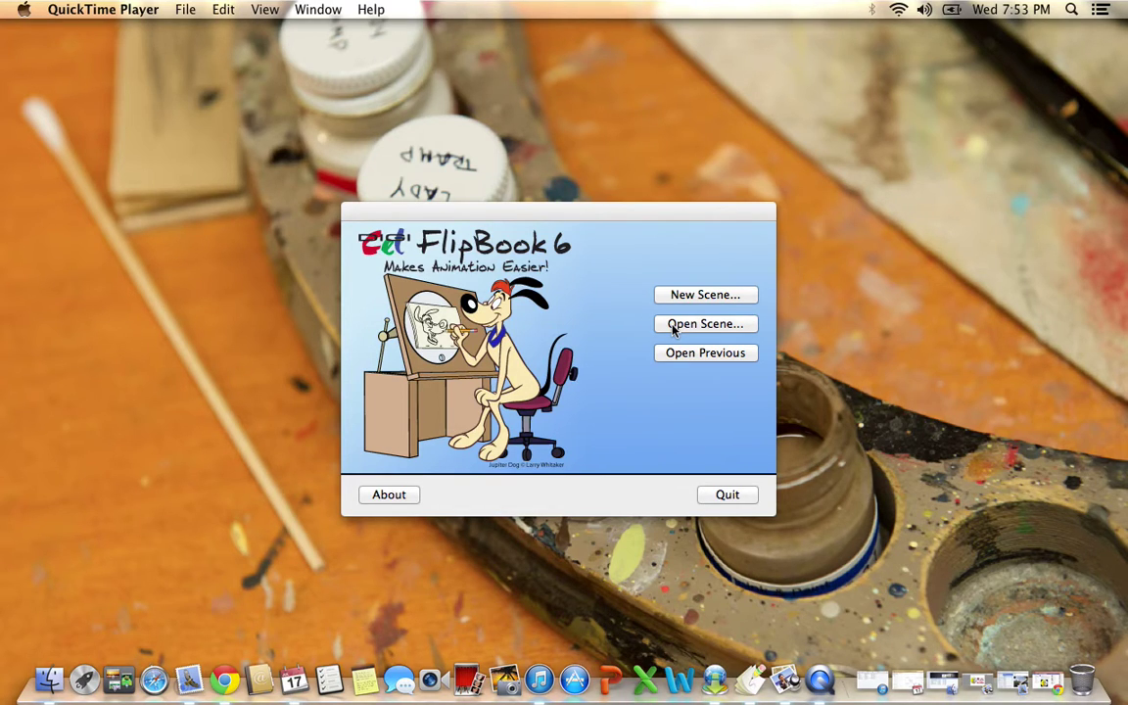
# - Open the Cuddlebunny_Lip-Sync_Test.dgc scene from the Documents folder
pyautogui.click(673, 330)
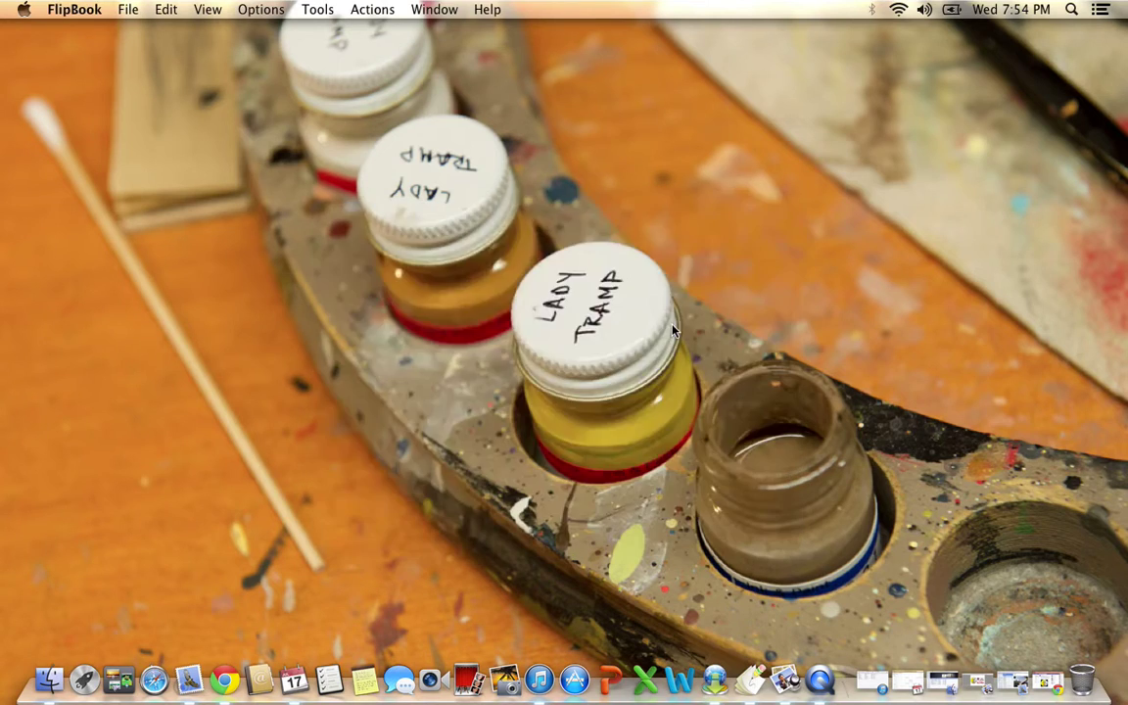
pyautogui.click(861, 349)
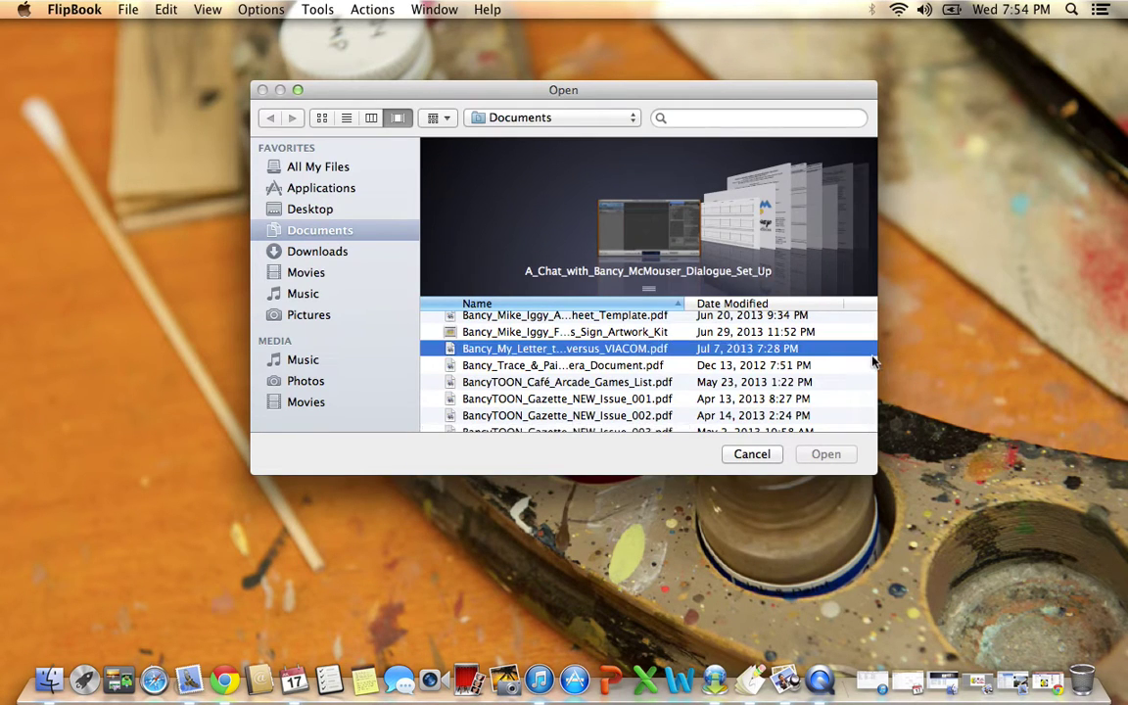
pyautogui.press('Down')
pyautogui.press('Down')
pyautogui.press('Down')
pyautogui.press('Down')
pyautogui.press('Down')
pyautogui.press('Down')
pyautogui.press('Down')
pyautogui.press('Down')
pyautogui.press('Down')
pyautogui.press('Down')
pyautogui.press('Down')
pyautogui.press('Down')
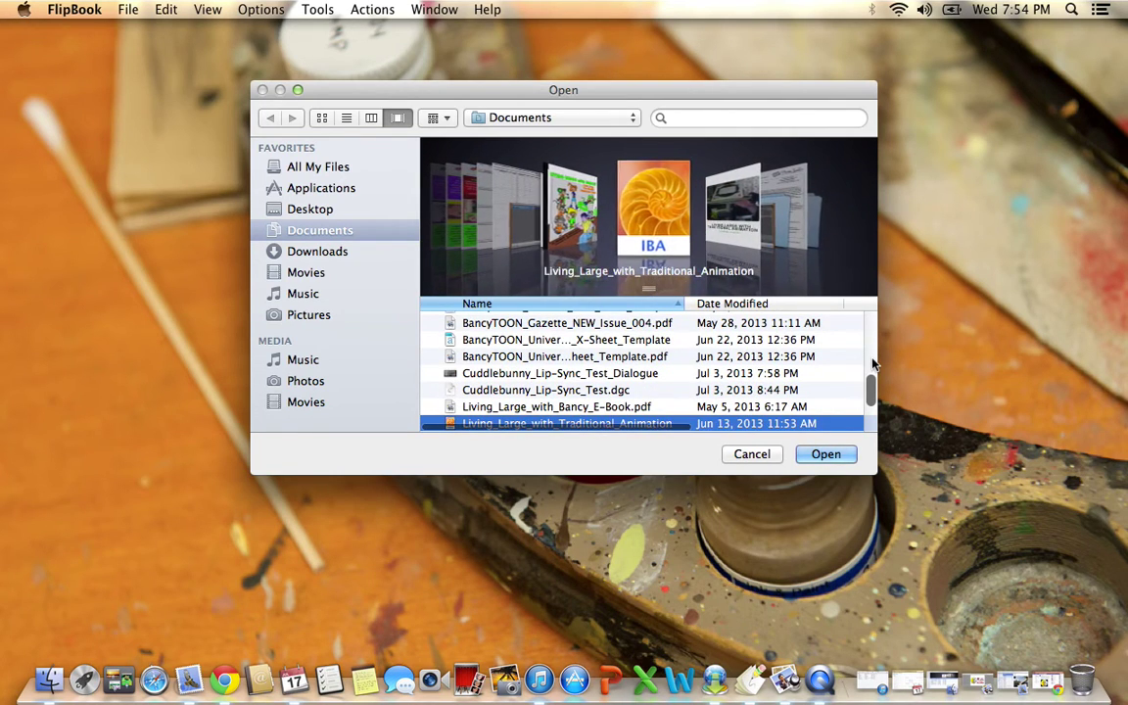
pyautogui.click(628, 392)
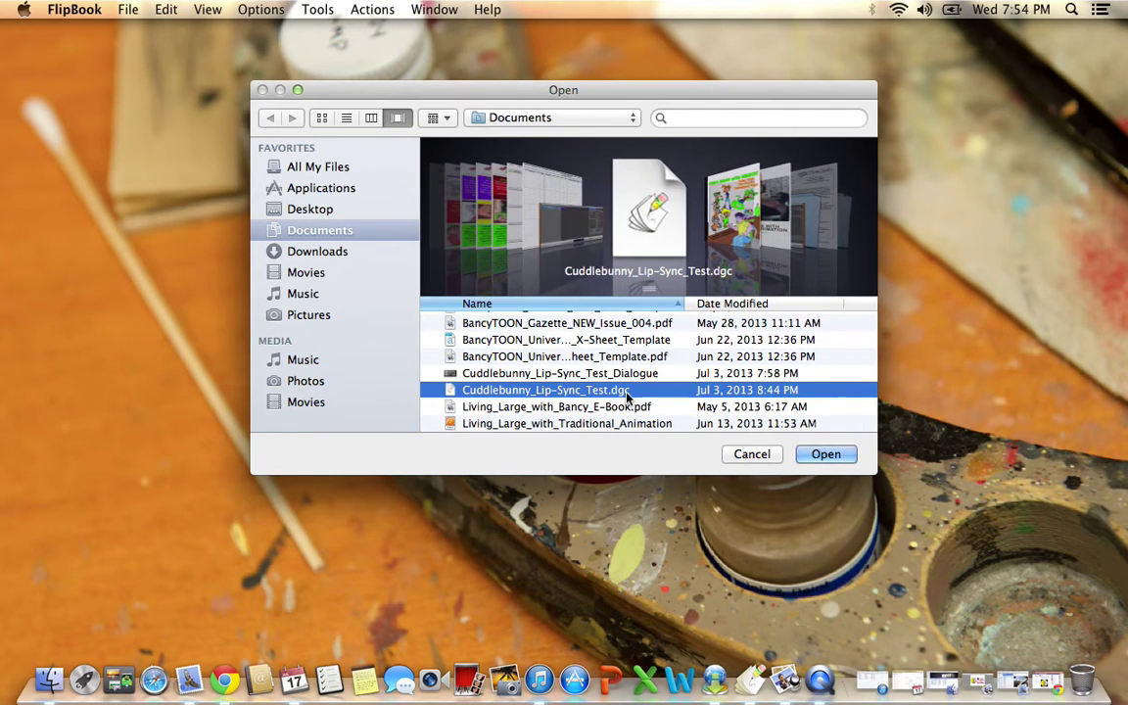
pyautogui.doubleClick(628, 392)
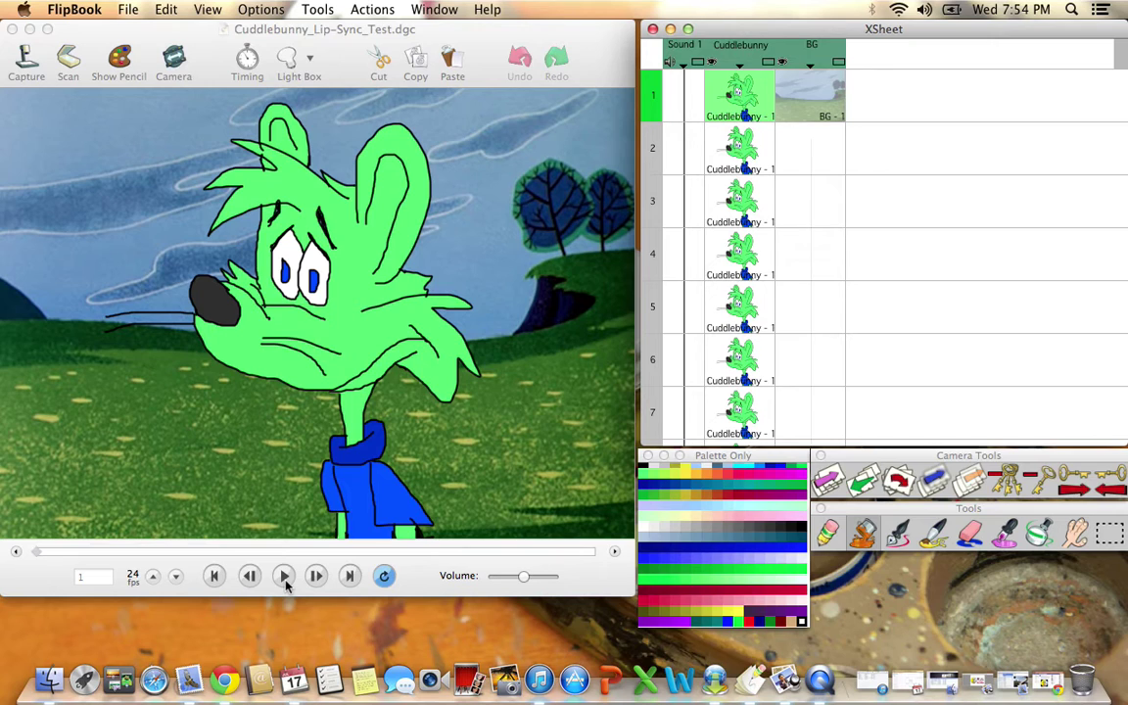
# - Play the lip-sync animation, pause it, rewind to frame 1 and bring the XSheet forward
pyautogui.click(284, 577)
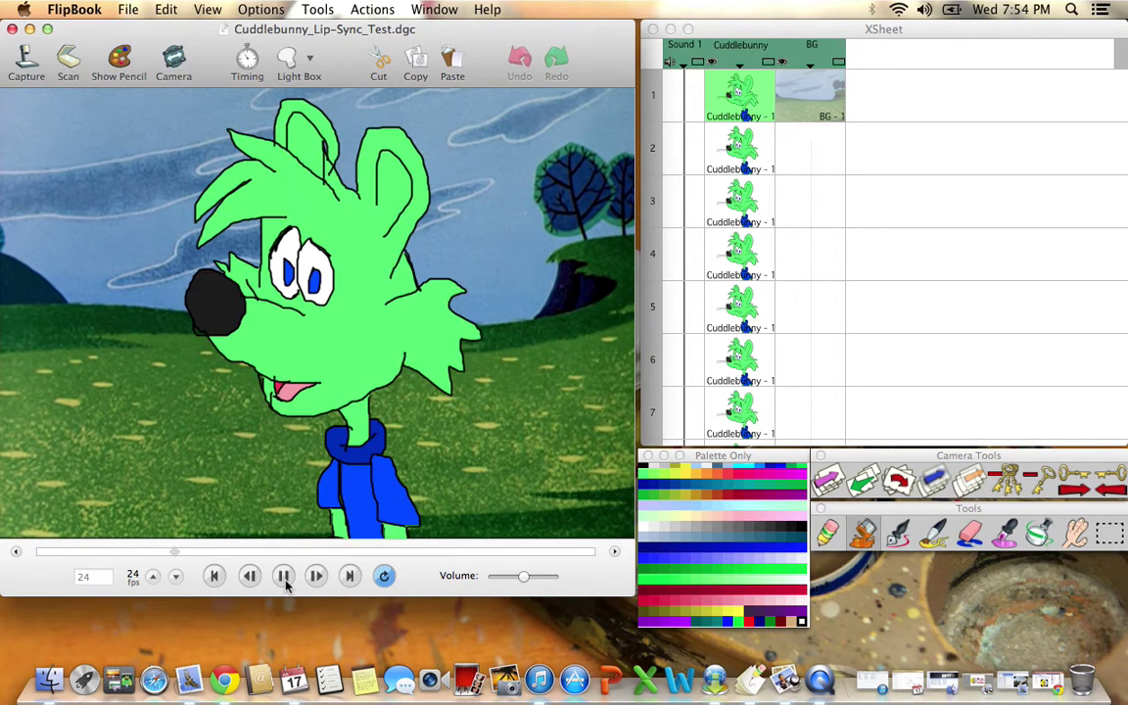
pyautogui.click(283, 576)
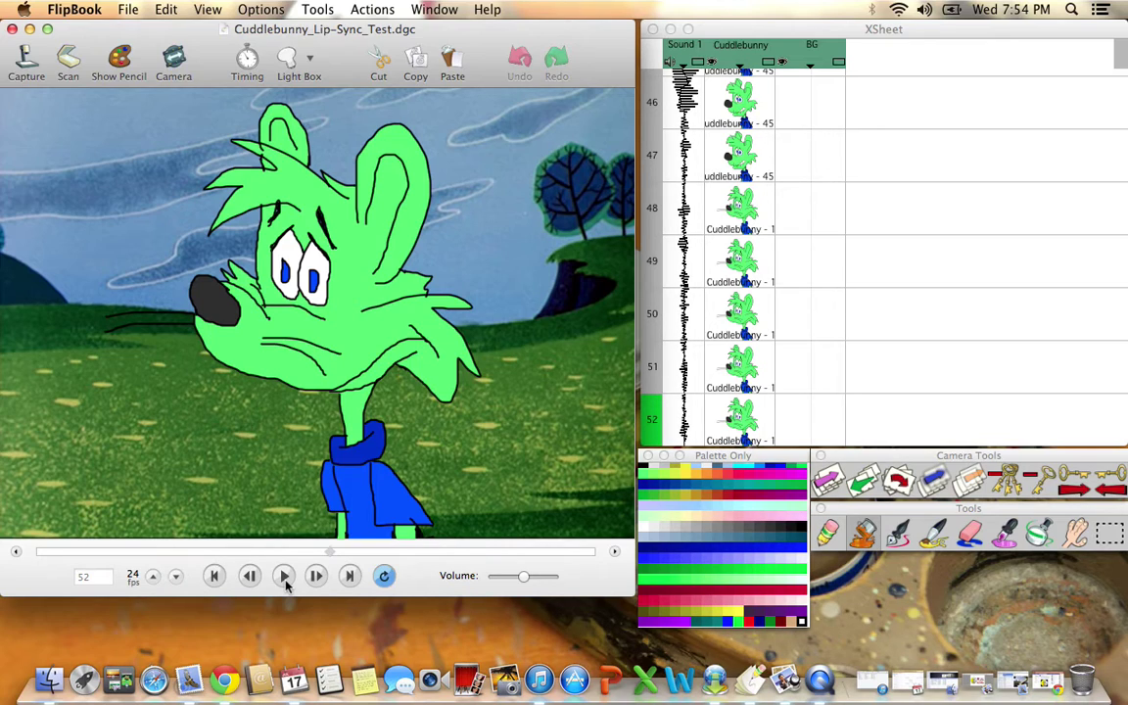
pyautogui.click(39, 554)
pyautogui.click(14, 552)
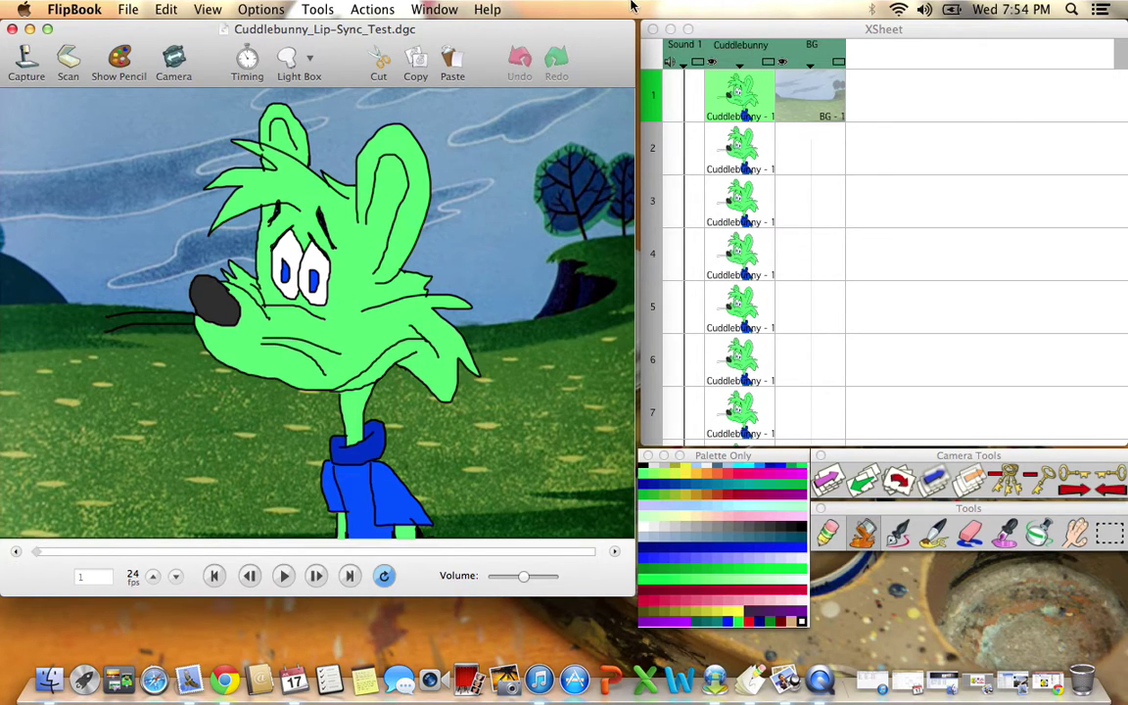
pyautogui.click(672, 63)
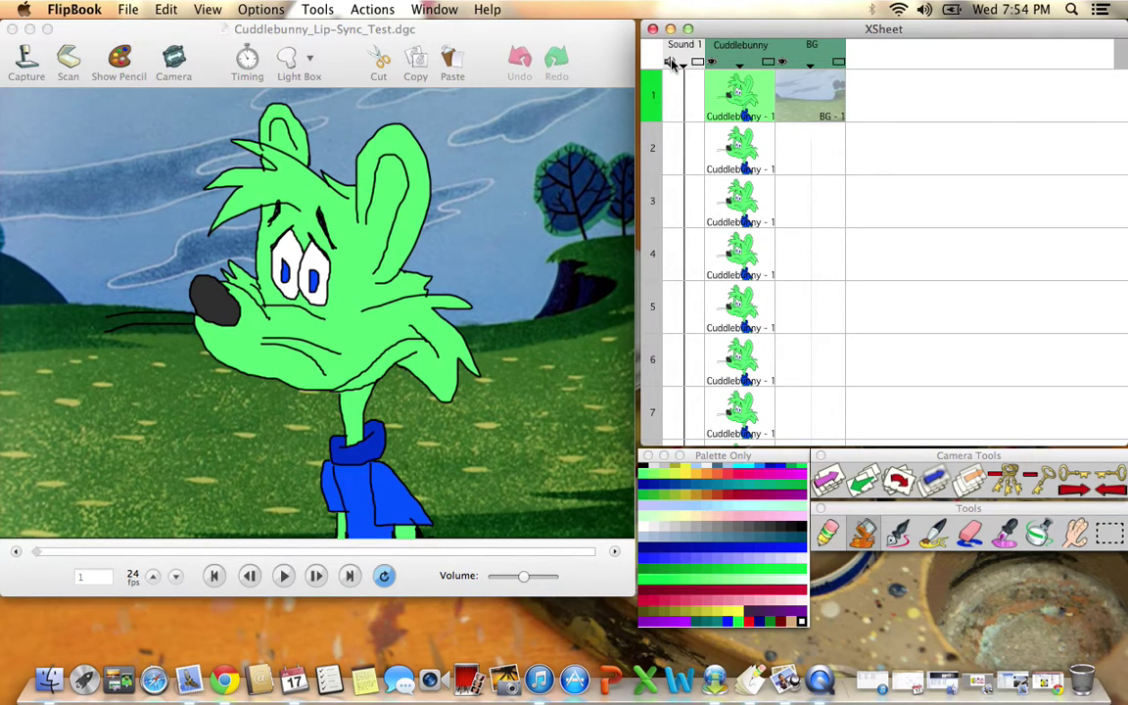
# - Step the scene forward one frame at a time from frame 1 to frame 37
pyautogui.click(316, 580)
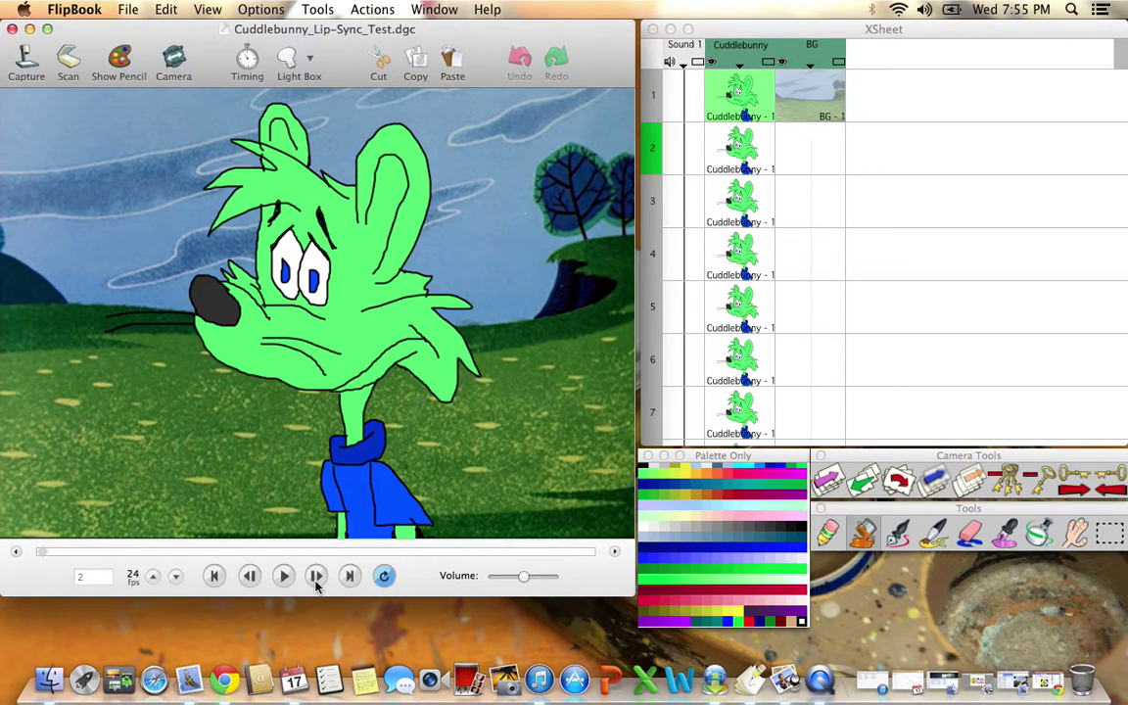
pyautogui.click(315, 579)
pyautogui.click(315, 579)
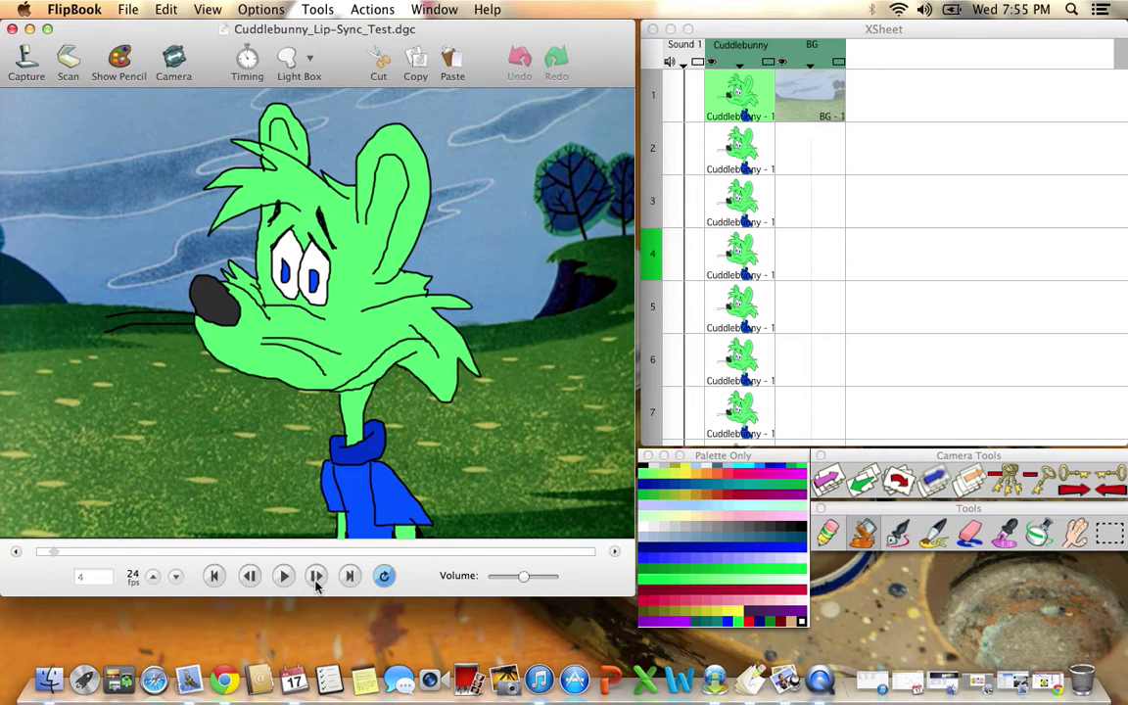
pyautogui.click(315, 579)
pyautogui.click(316, 580)
pyautogui.click(316, 580)
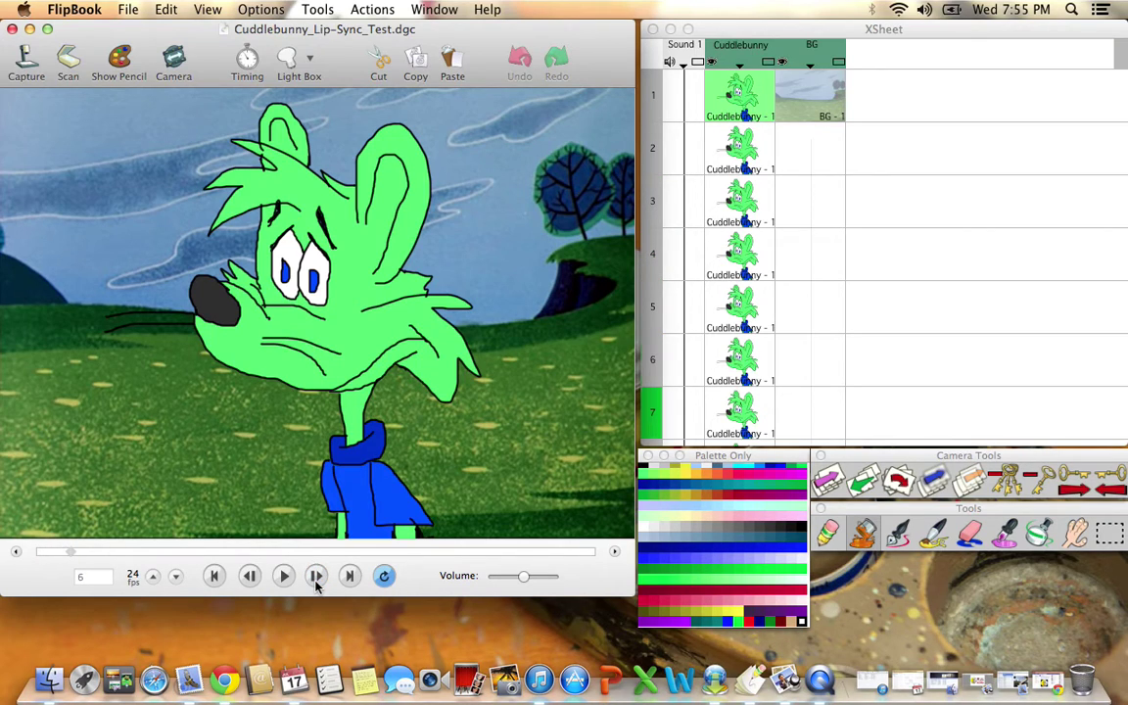
pyautogui.click(315, 580)
pyautogui.click(315, 580)
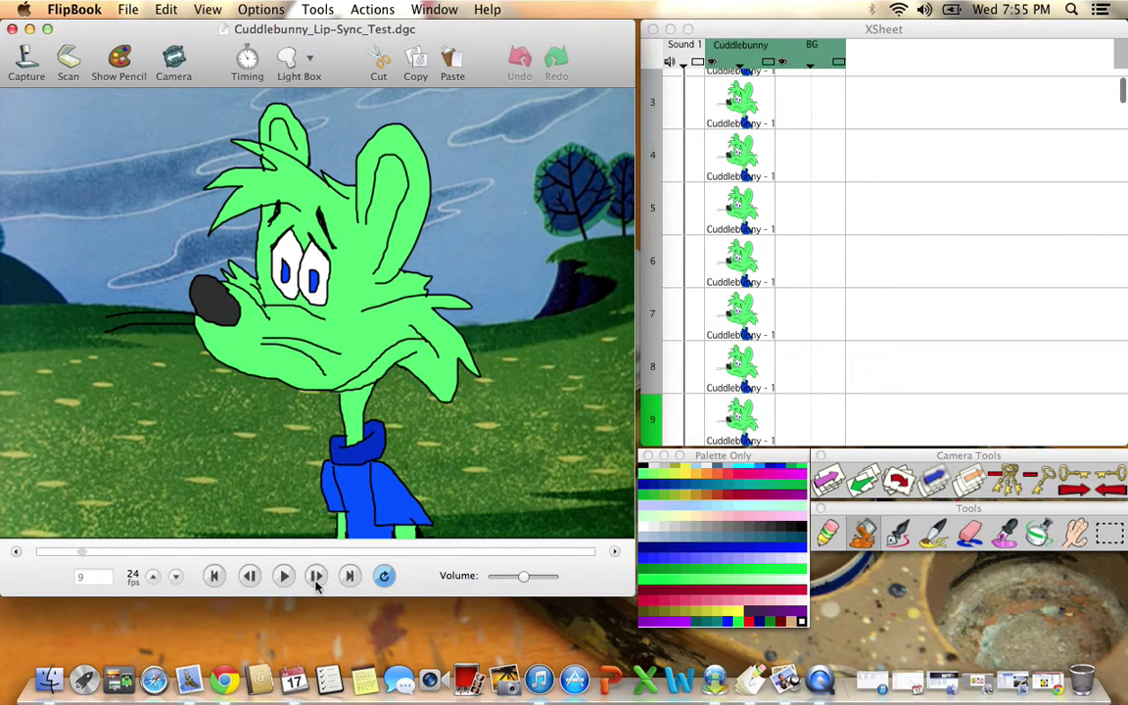
pyautogui.click(315, 579)
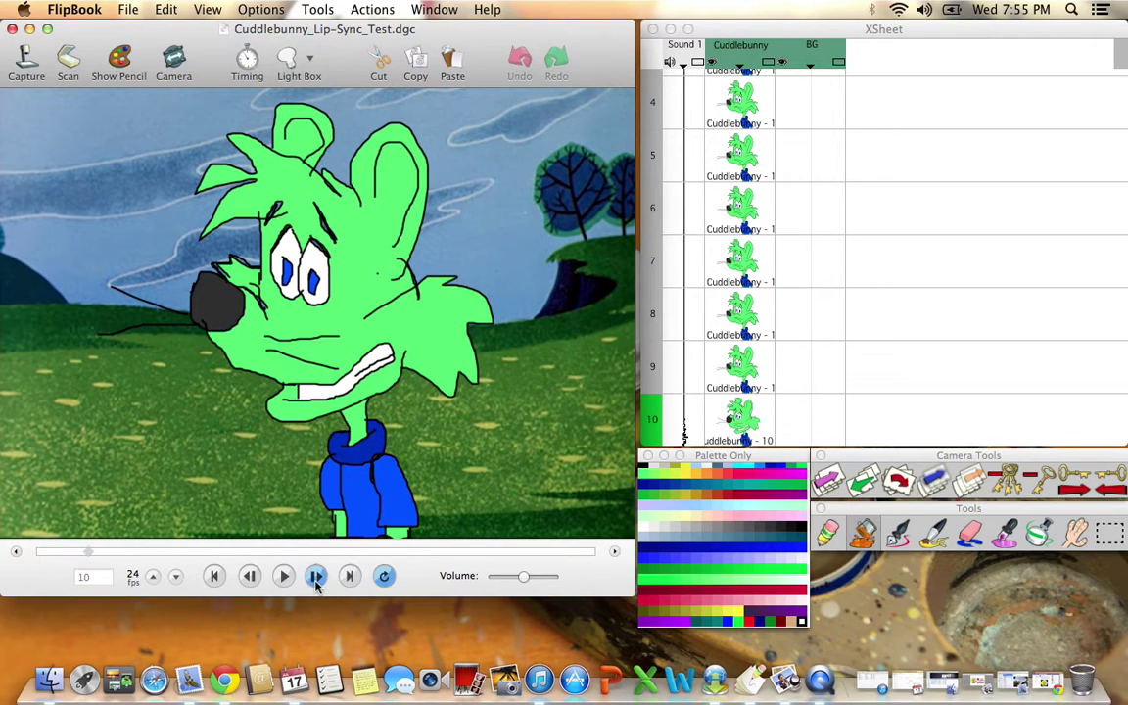
pyautogui.click(315, 580)
pyautogui.click(315, 579)
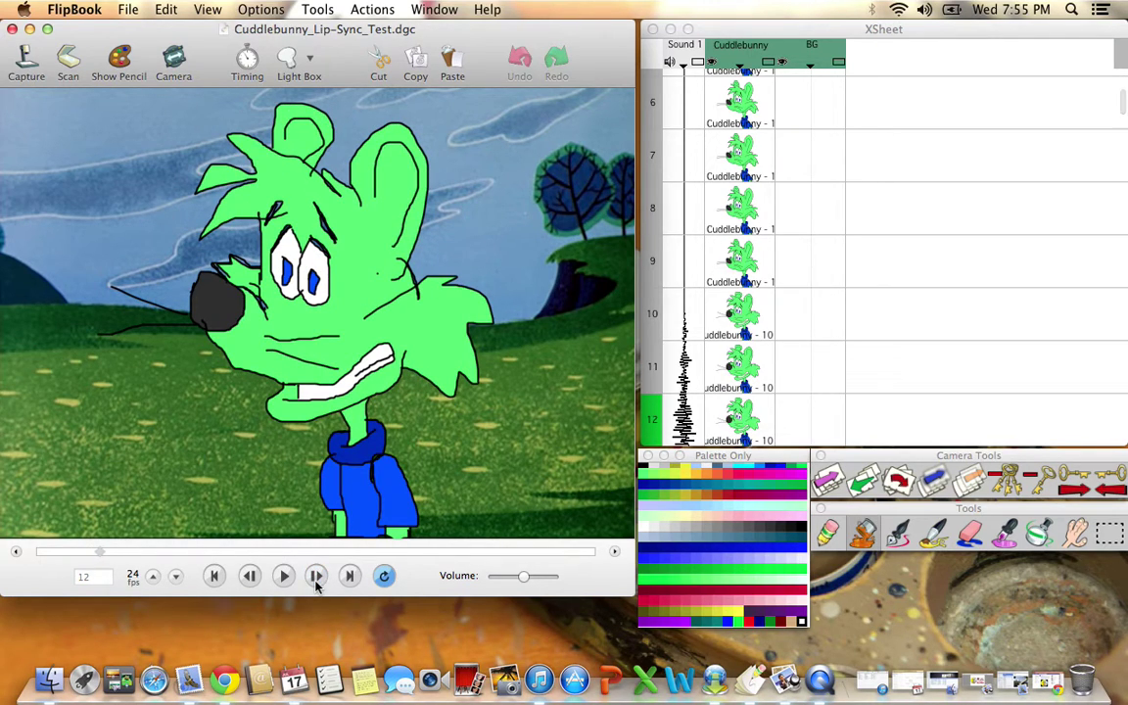
pyautogui.click(315, 579)
pyautogui.click(315, 580)
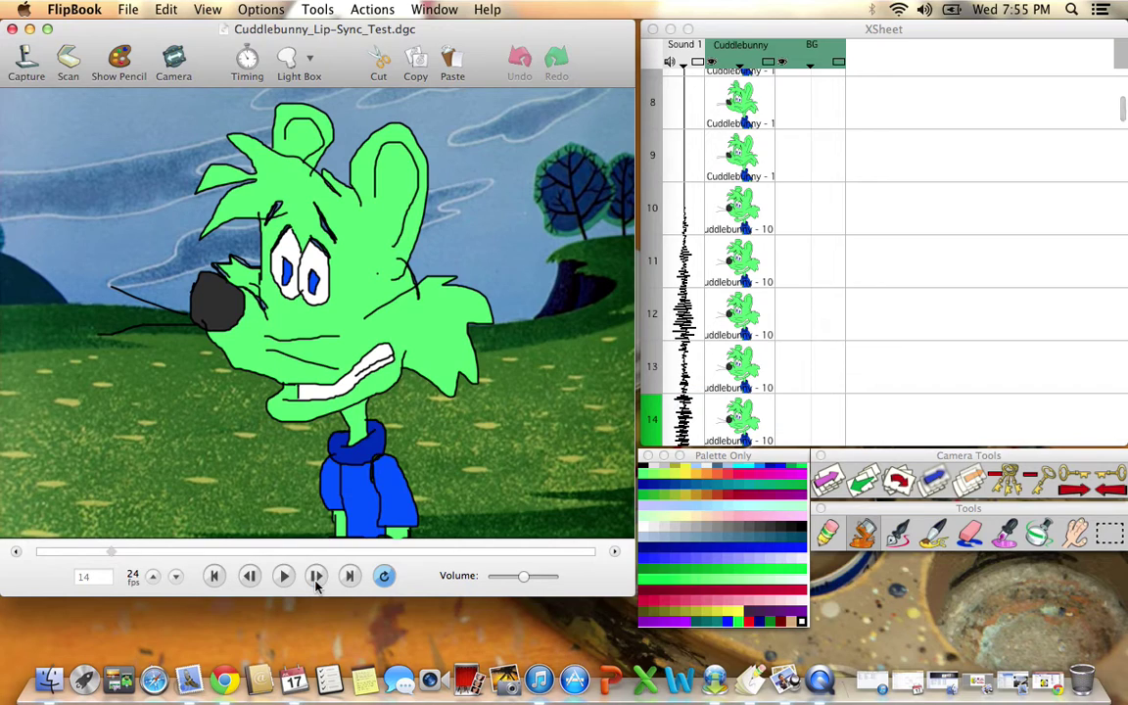
pyautogui.click(316, 579)
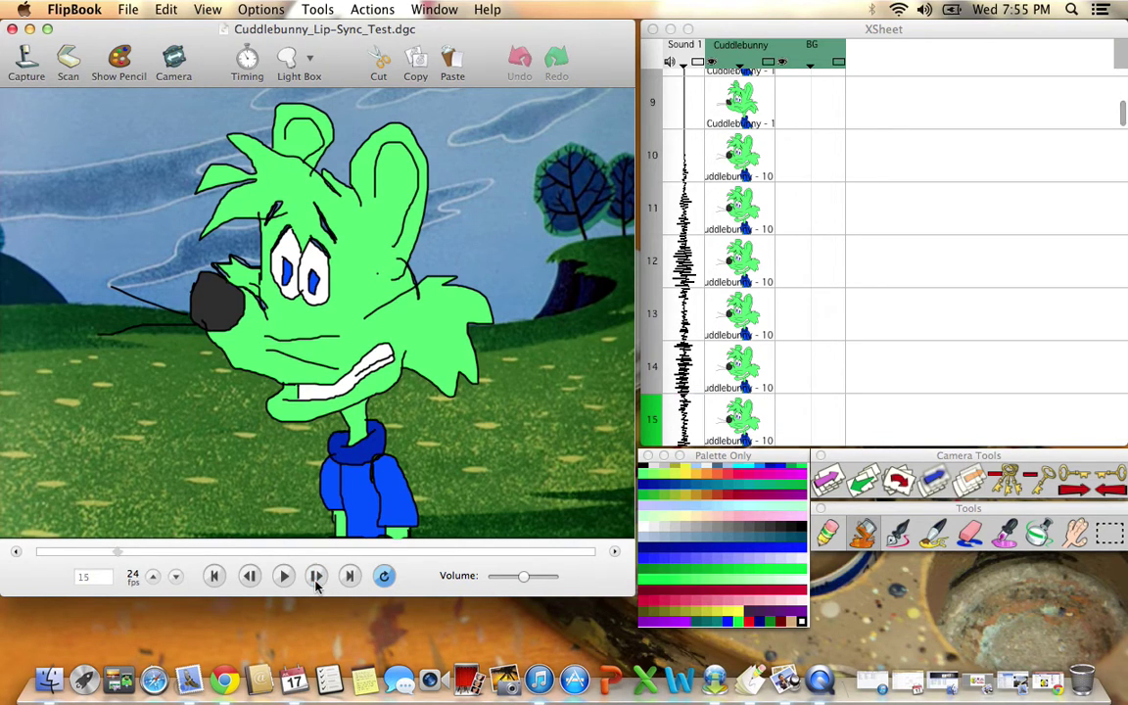
pyautogui.click(315, 580)
pyautogui.click(315, 580)
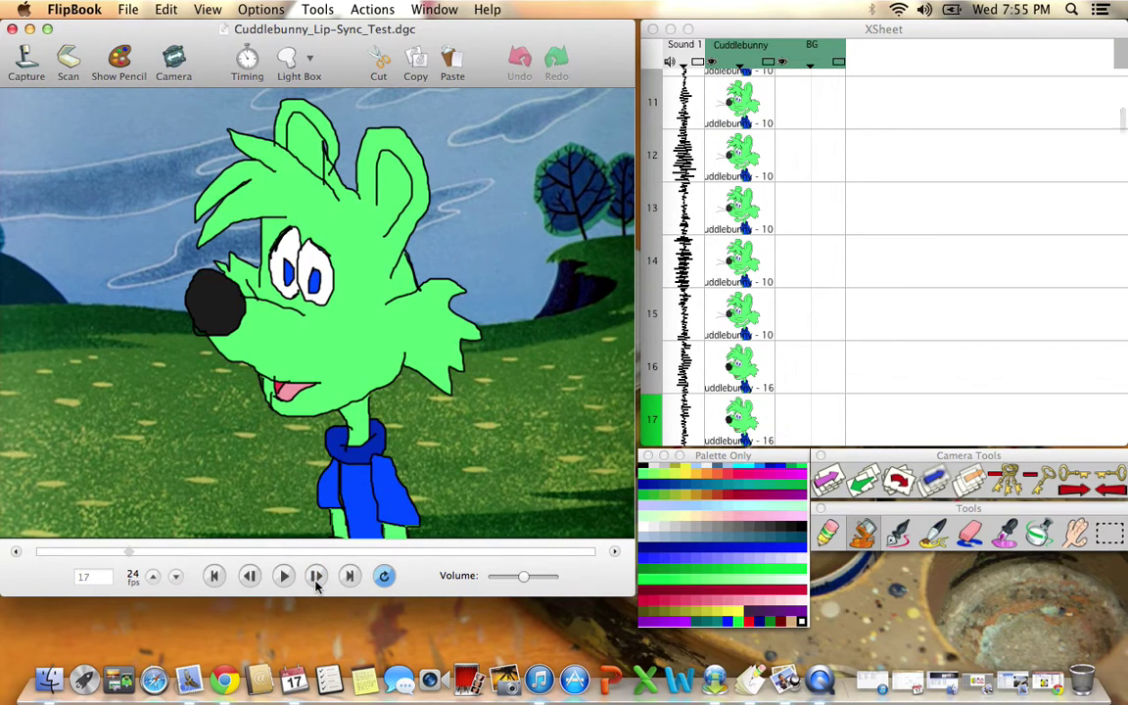
pyautogui.click(315, 580)
pyautogui.click(315, 580)
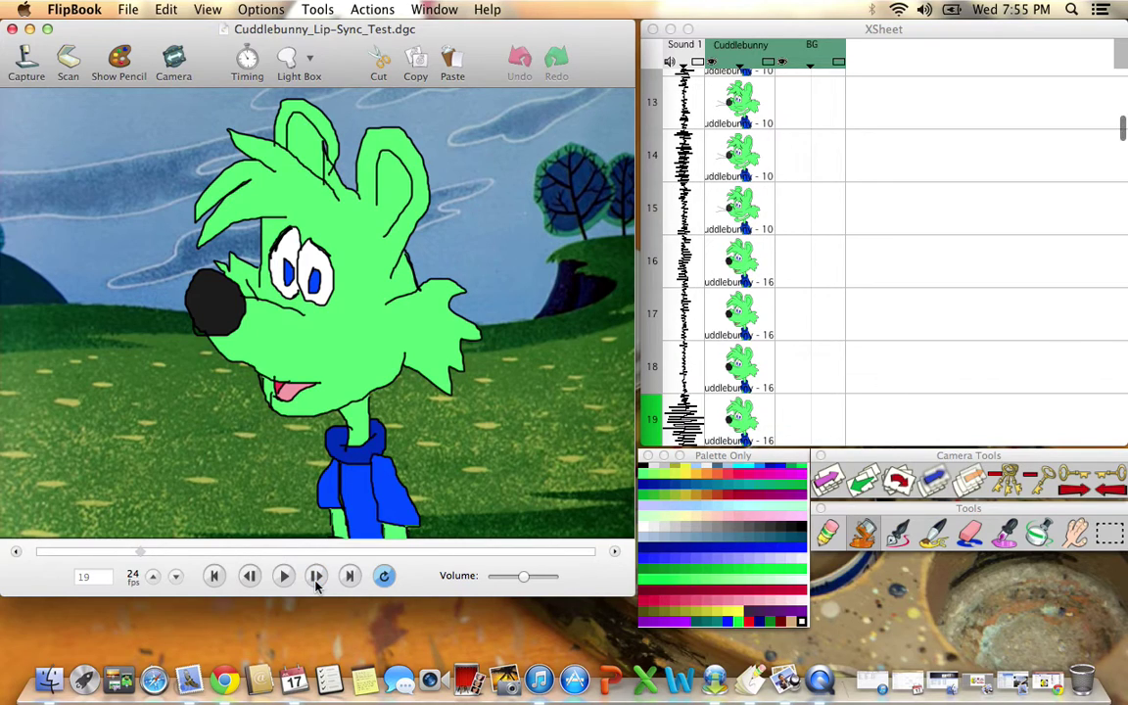
pyautogui.click(316, 579)
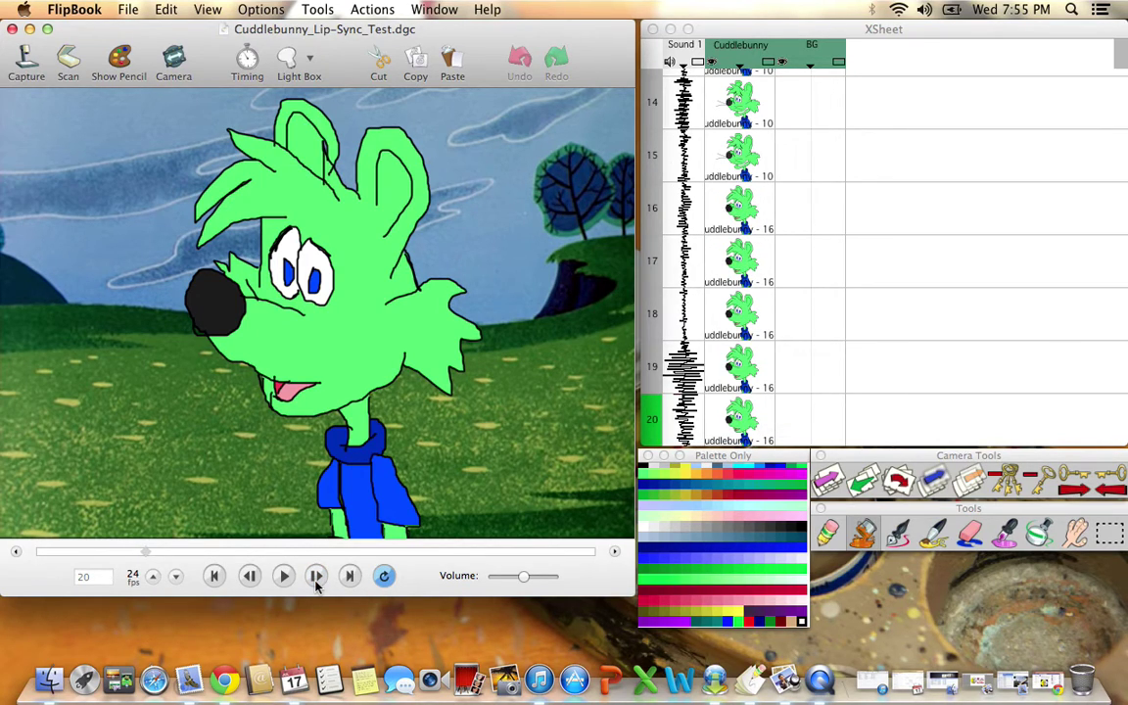
pyautogui.click(315, 579)
pyautogui.click(315, 579)
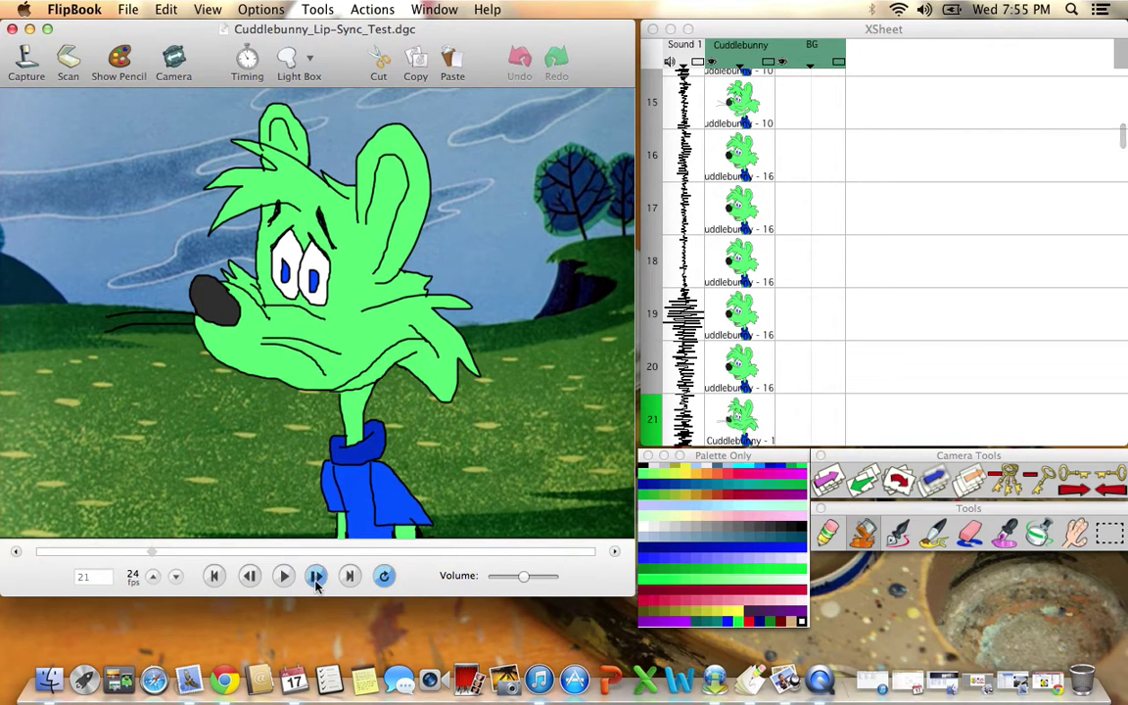
pyautogui.click(315, 580)
pyautogui.click(315, 579)
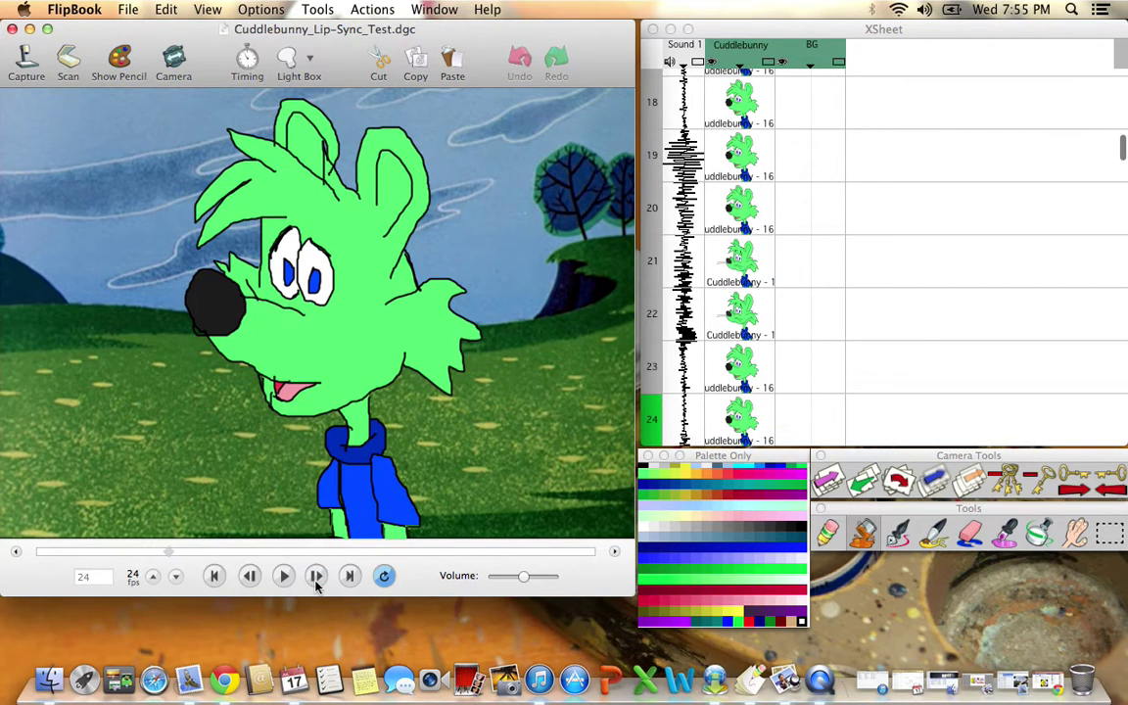
pyautogui.click(316, 580)
pyautogui.click(315, 580)
pyautogui.click(315, 579)
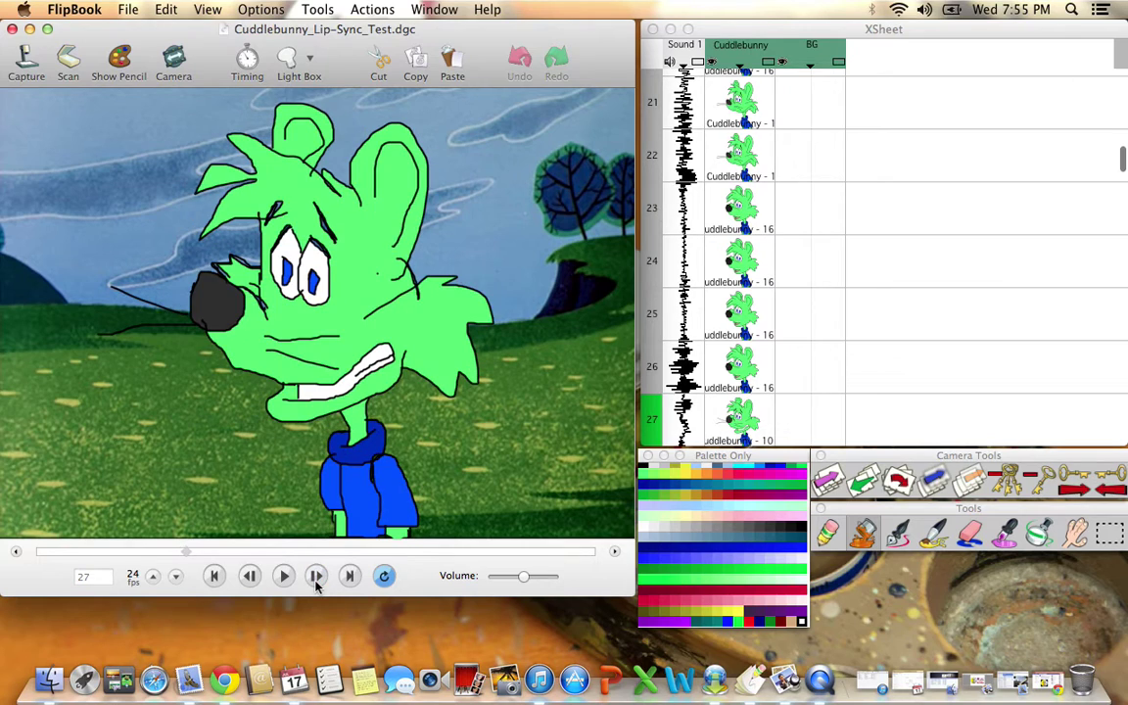
pyautogui.click(315, 580)
pyautogui.click(315, 579)
pyautogui.click(315, 579)
pyautogui.click(315, 580)
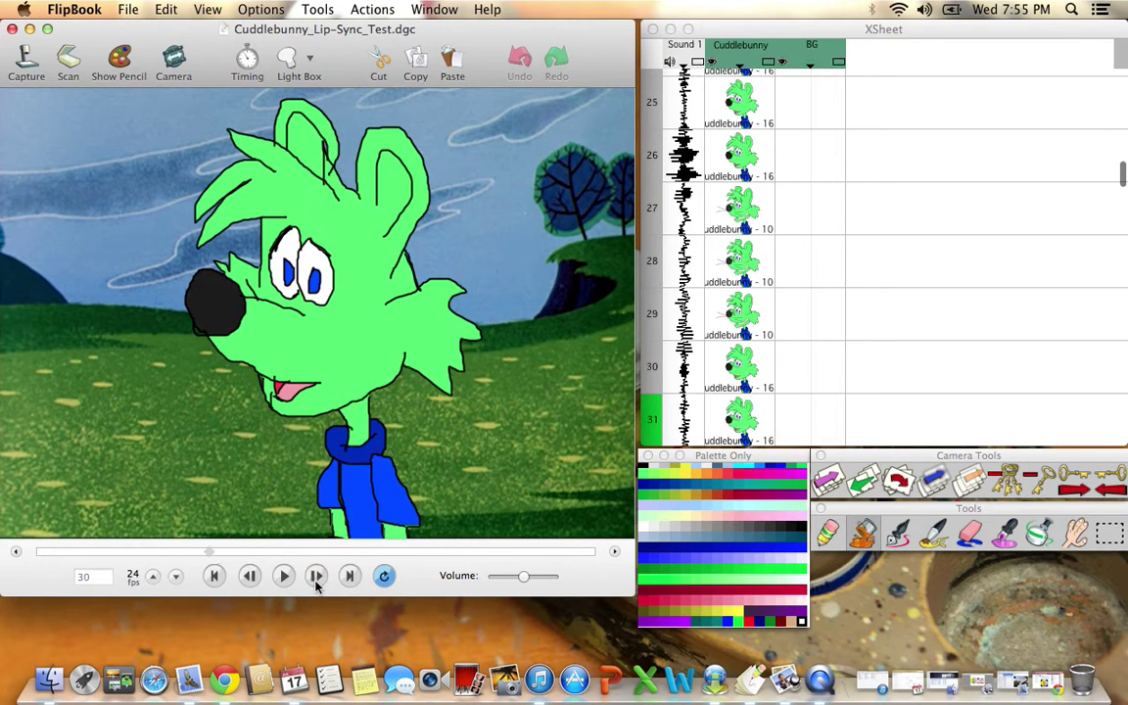
pyautogui.click(315, 579)
pyautogui.click(316, 579)
pyautogui.click(315, 580)
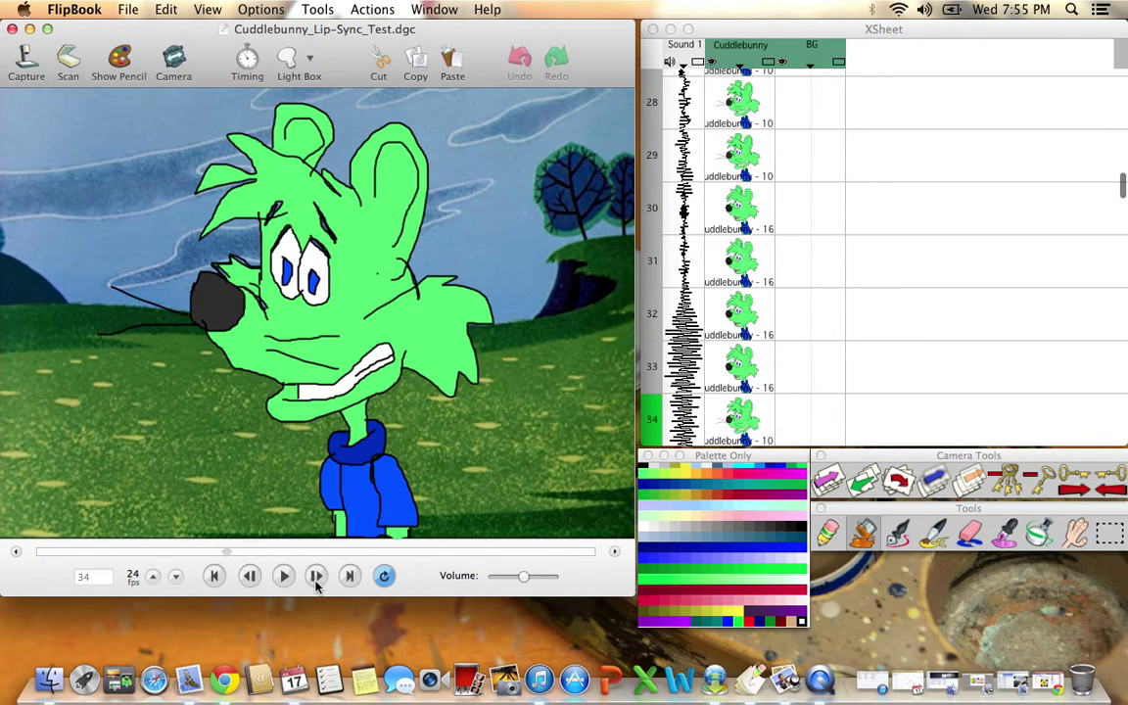
pyautogui.click(315, 580)
pyautogui.click(315, 579)
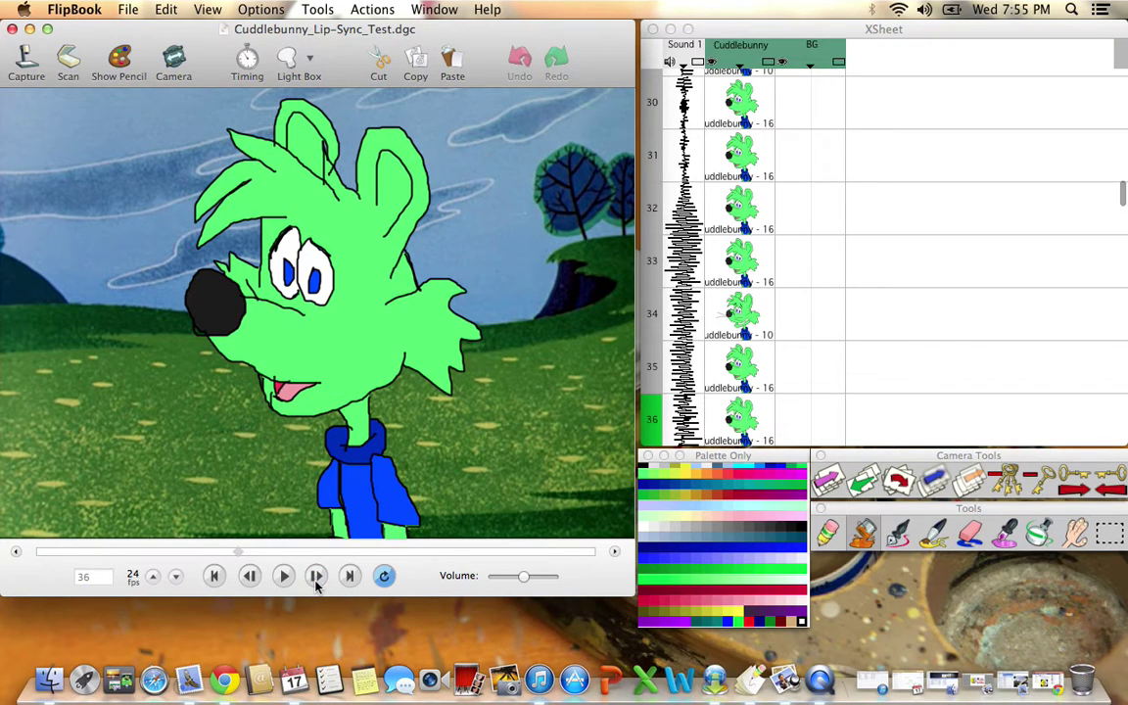
pyautogui.click(315, 579)
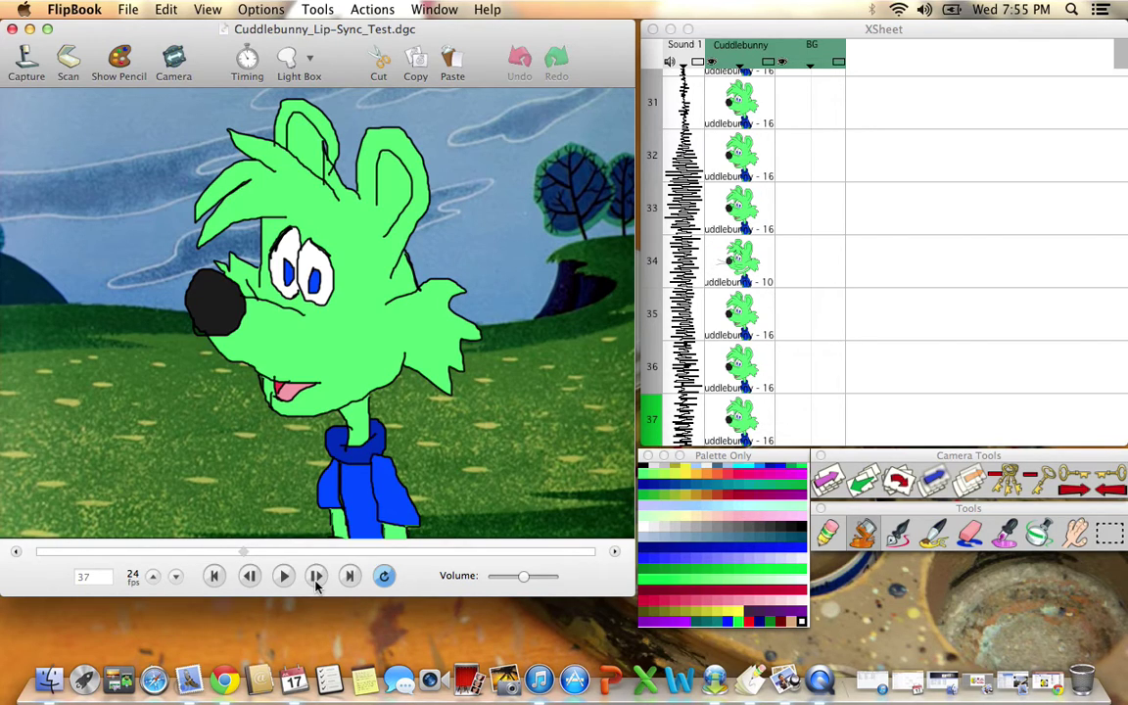
# - Step forward past the open mouth at frame 42 and the grimace at 46 to frame 50
pyautogui.click(316, 576)
pyautogui.click(316, 575)
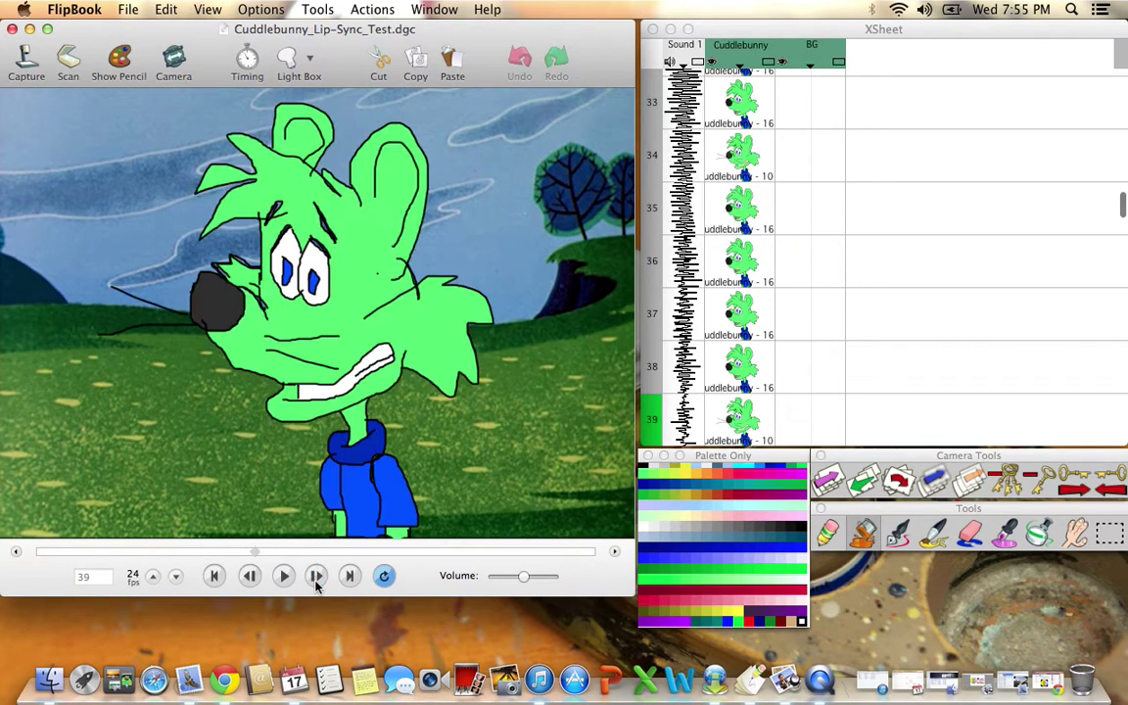
pyautogui.click(316, 576)
pyautogui.click(316, 576)
pyautogui.click(317, 576)
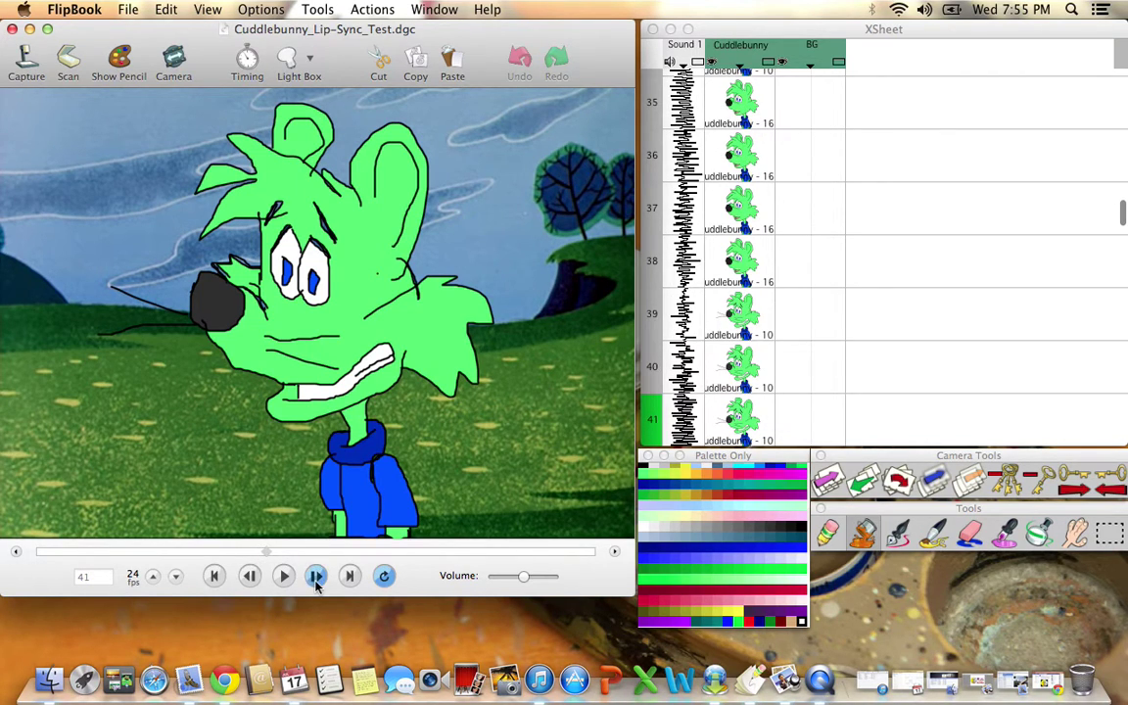
pyautogui.click(316, 580)
pyautogui.click(316, 580)
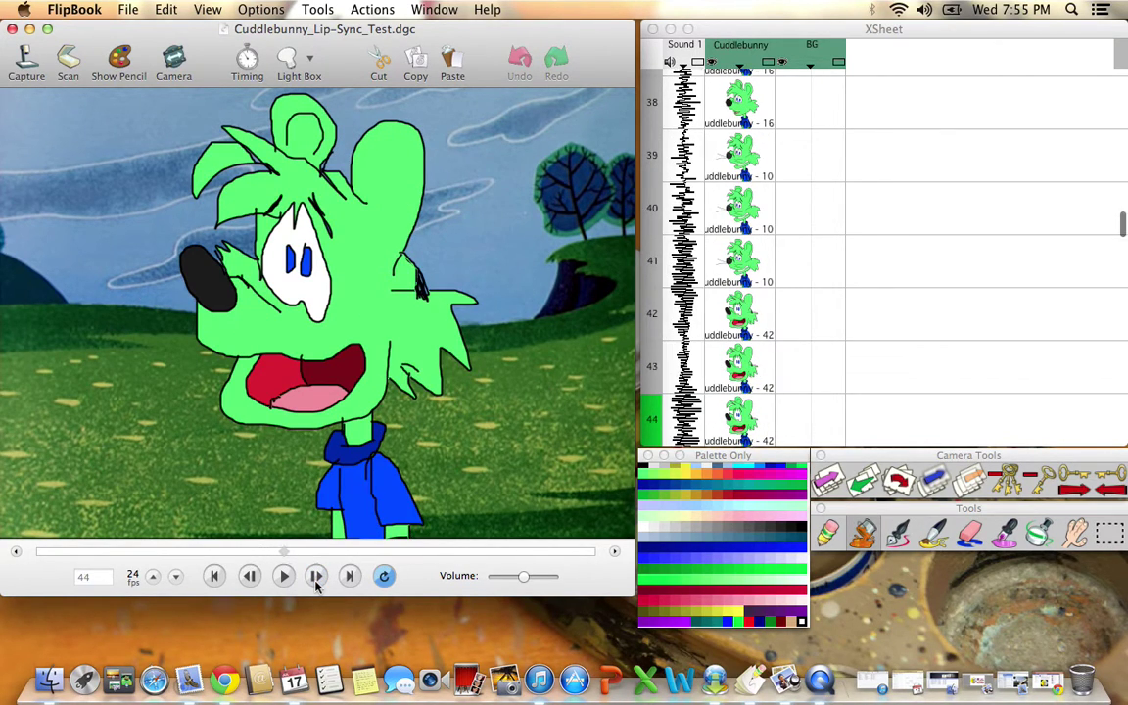
pyautogui.click(316, 578)
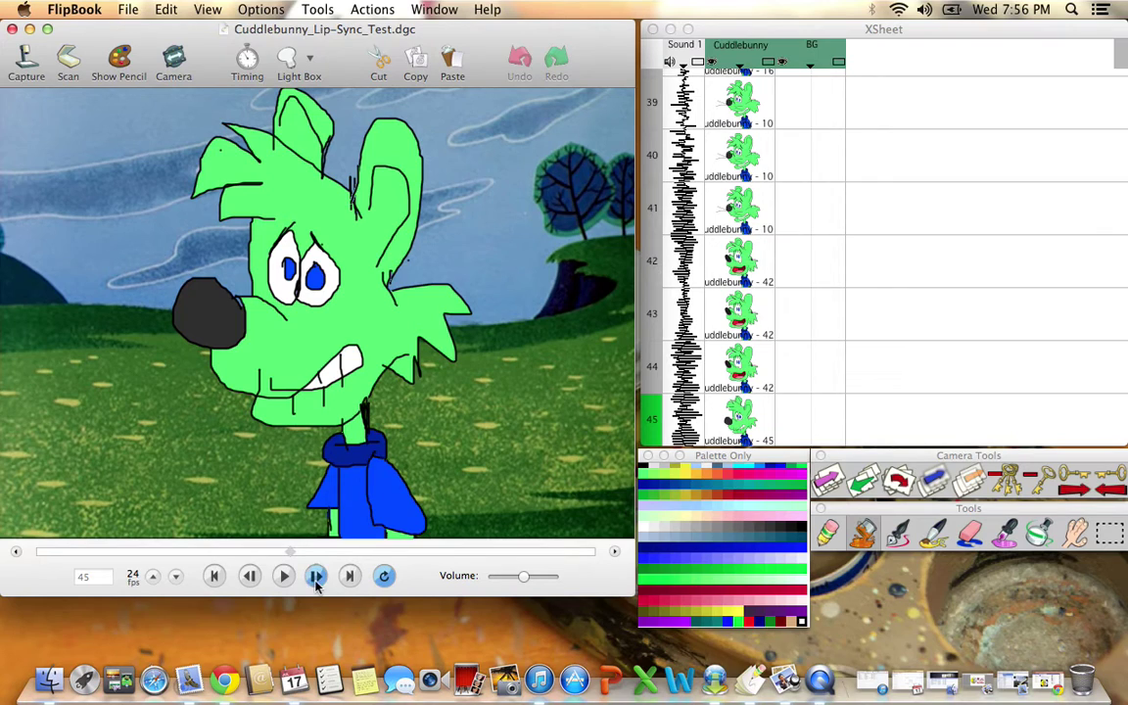
pyautogui.click(316, 577)
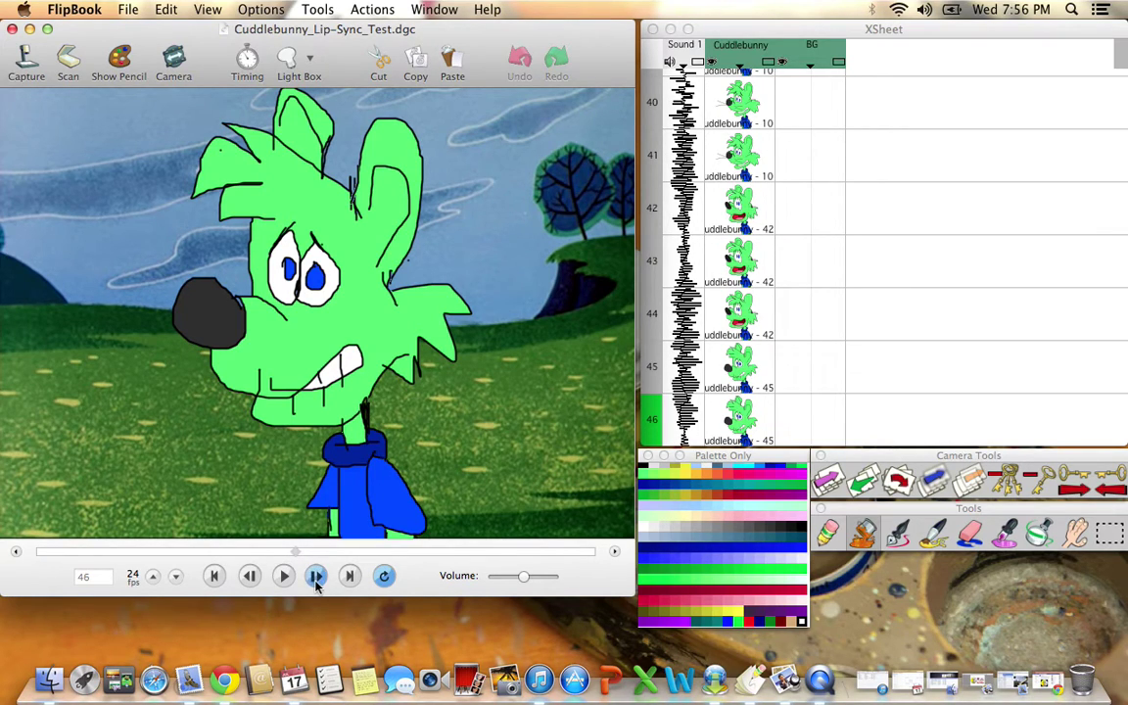
pyautogui.click(316, 577)
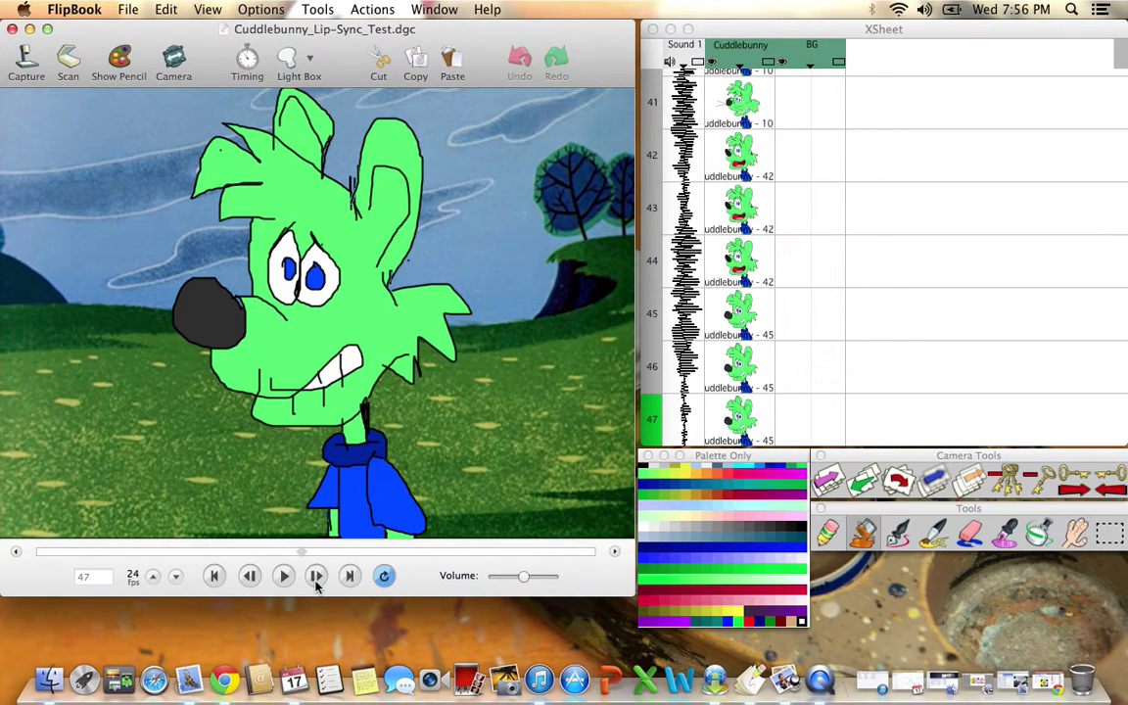
pyautogui.click(316, 577)
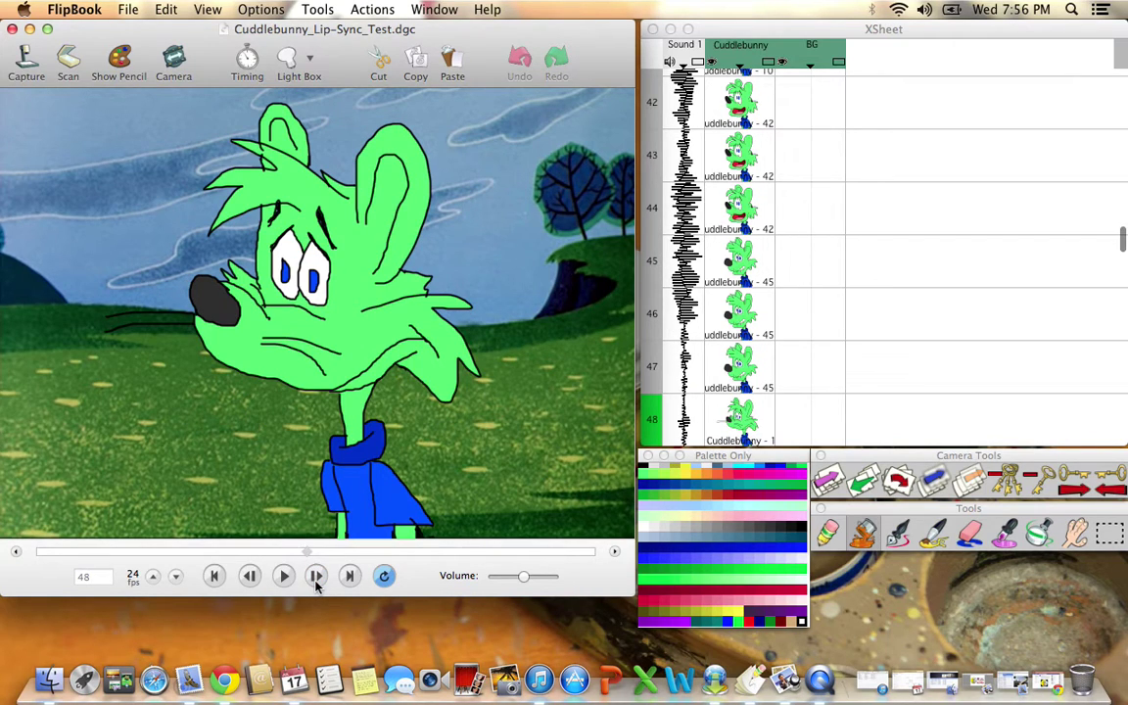
pyautogui.click(316, 580)
pyautogui.click(316, 580)
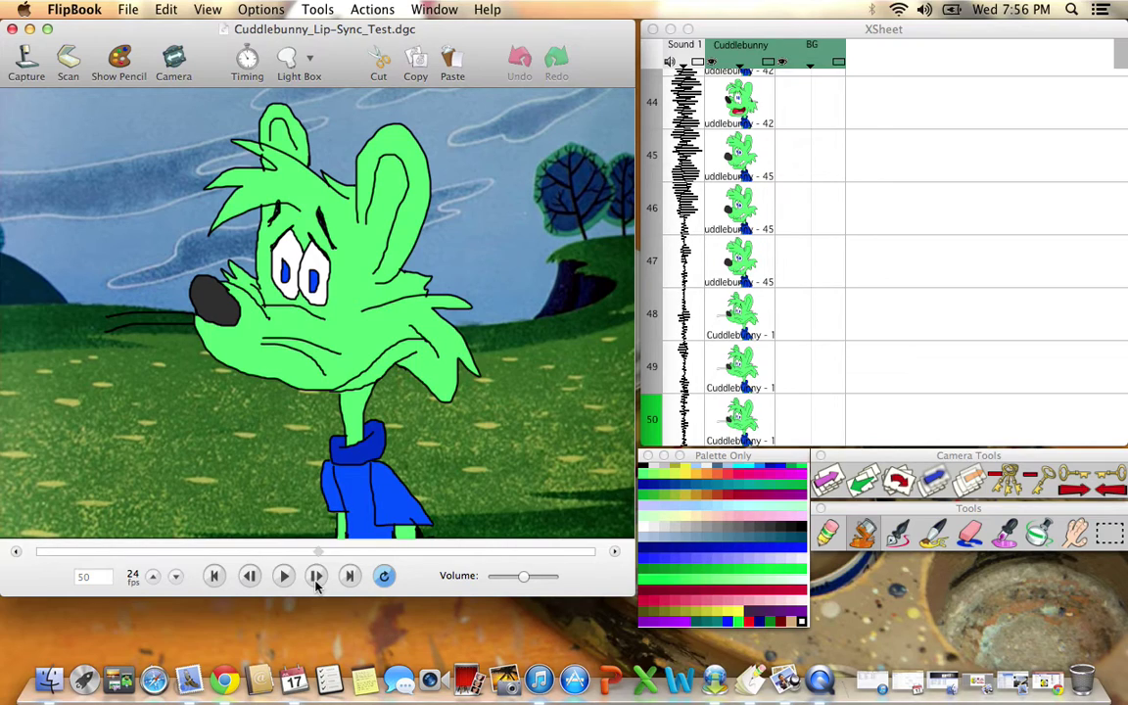
# - Step to frame 51, then rewind to frame 1 and start playback
pyautogui.click(315, 578)
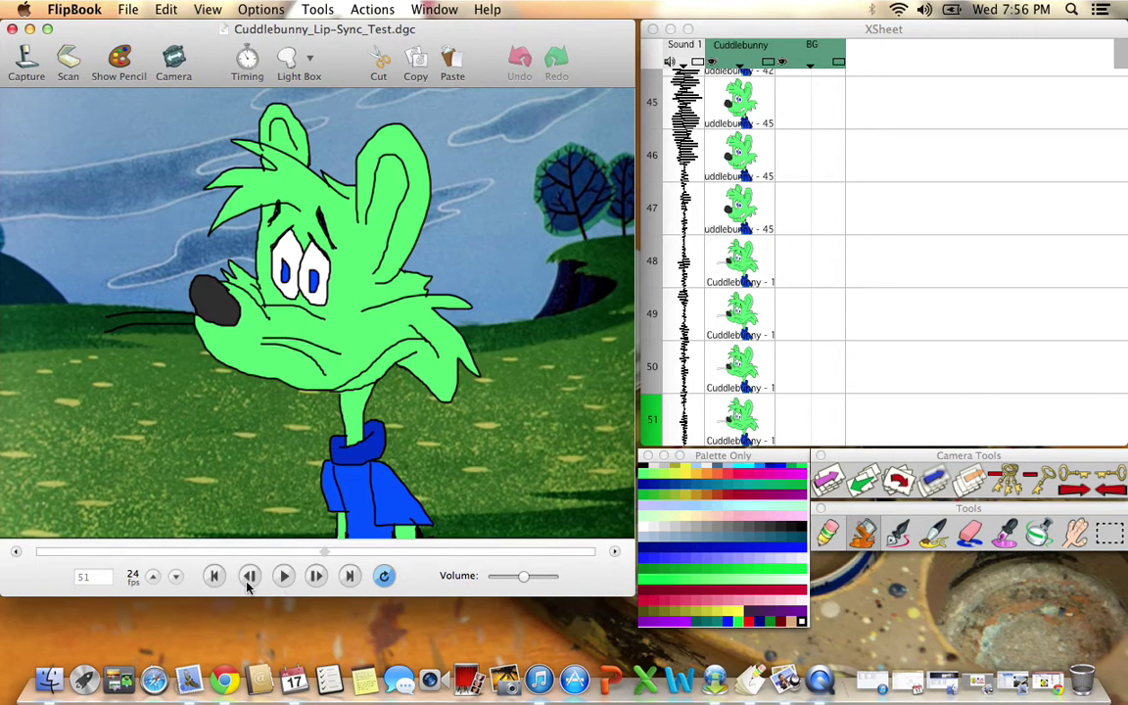
pyautogui.click(213, 576)
pyautogui.click(283, 579)
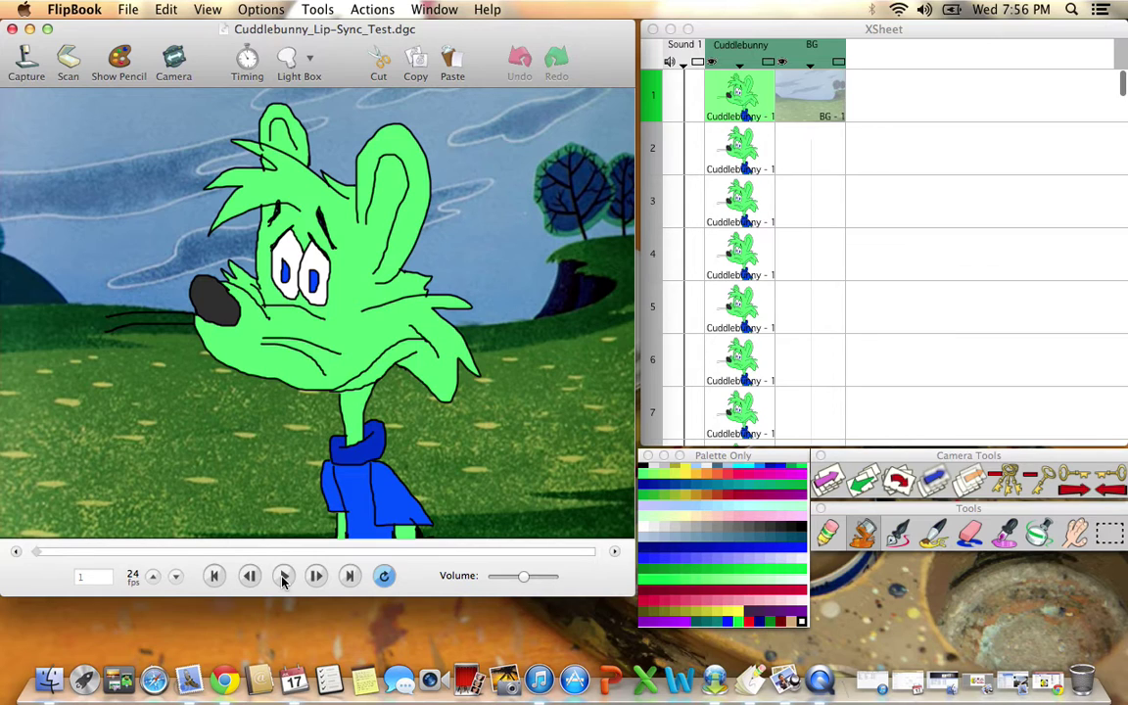
# - Play the Cuddlebunny scene with its sound and pause it at frame 56
pyautogui.click(283, 577)
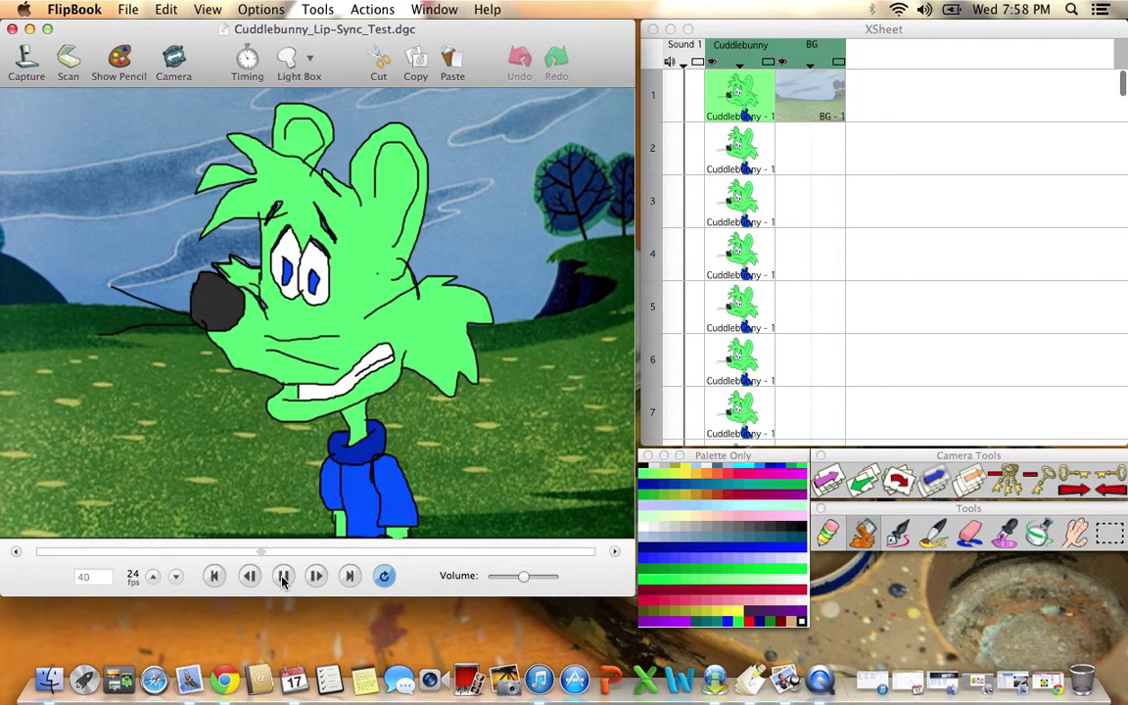
pyautogui.click(283, 577)
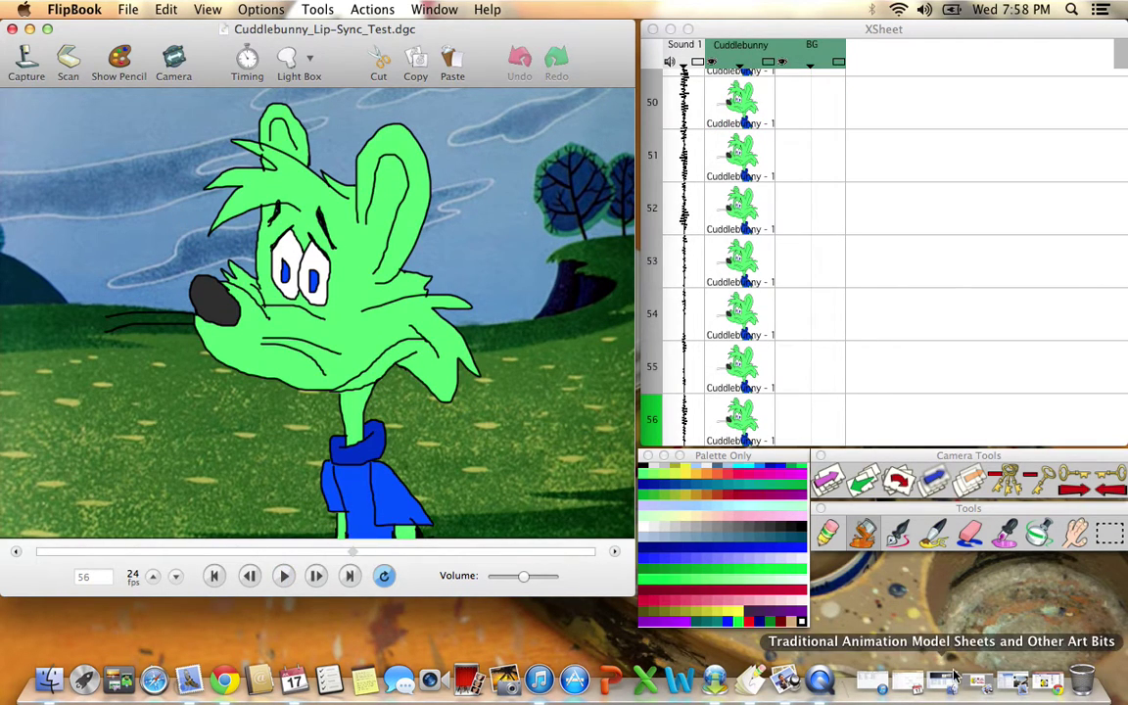